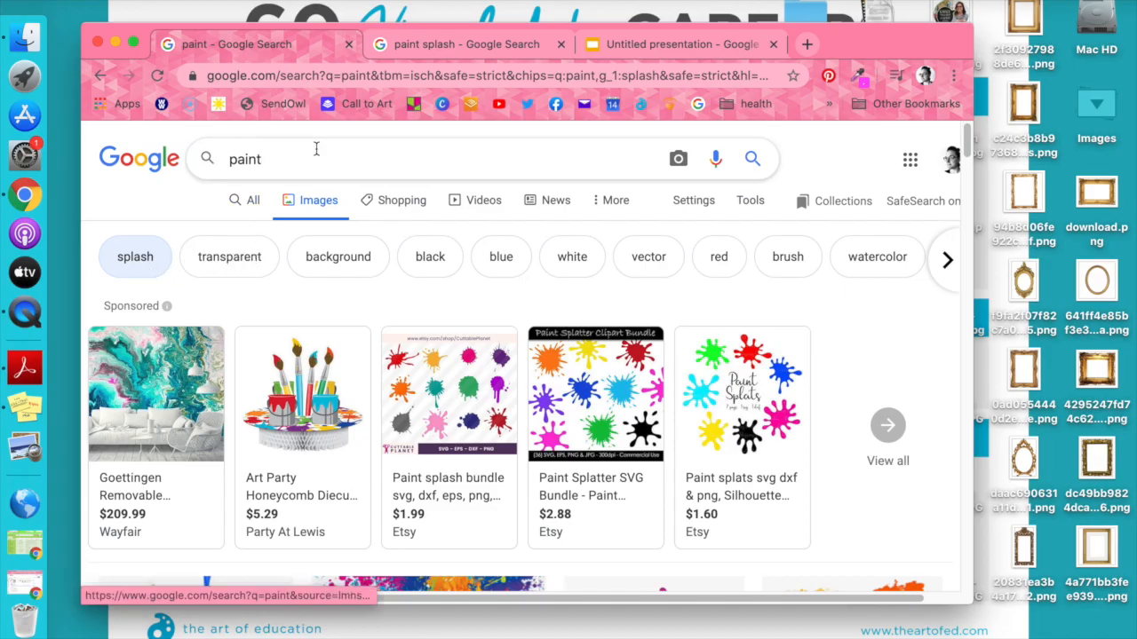
Search Google Images for "paint transparent background"
{"action": "left_click", "coordinate": [240, 267]}
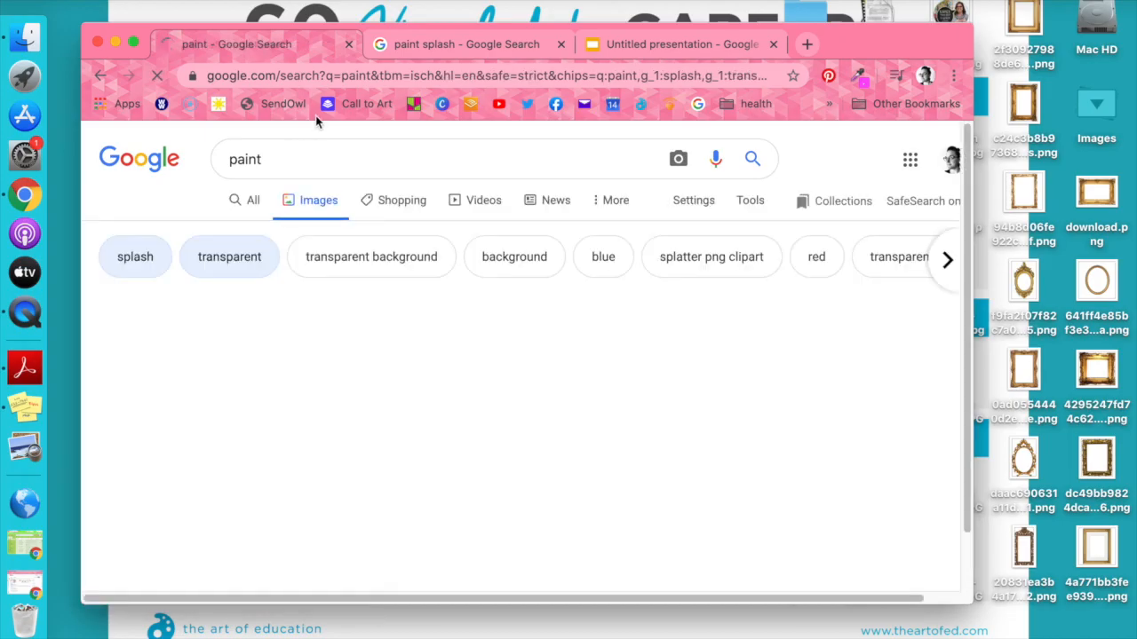
{"action": "left_click", "coordinate": [305, 160]}
{"action": "type", "text": "tra"}
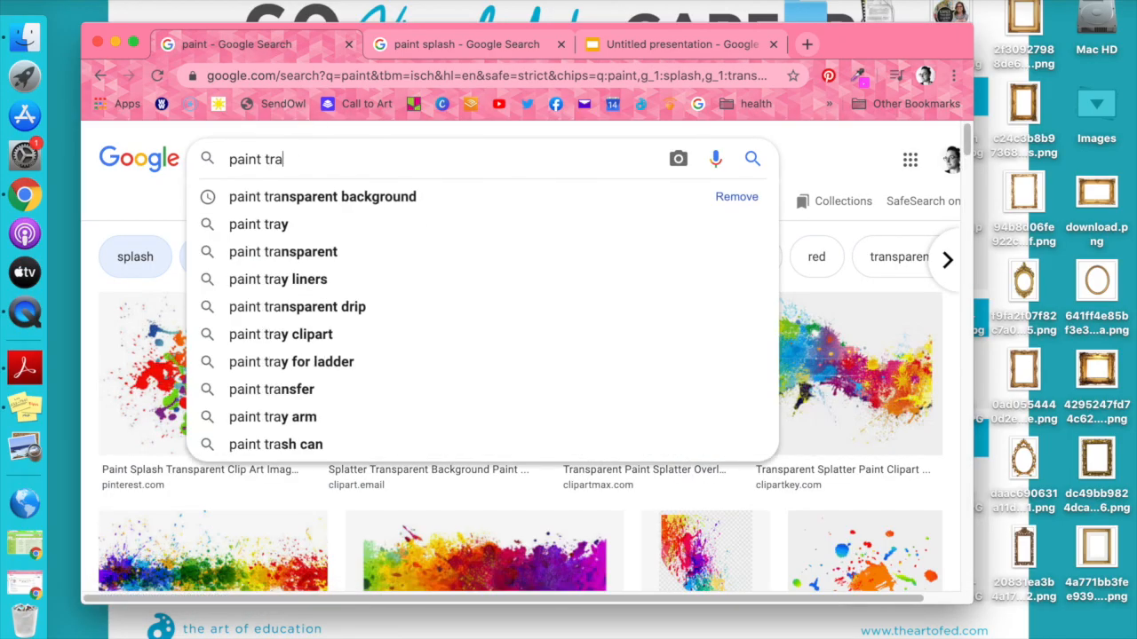
{"action": "key", "text": "Down"}
{"action": "key", "text": "Return"}
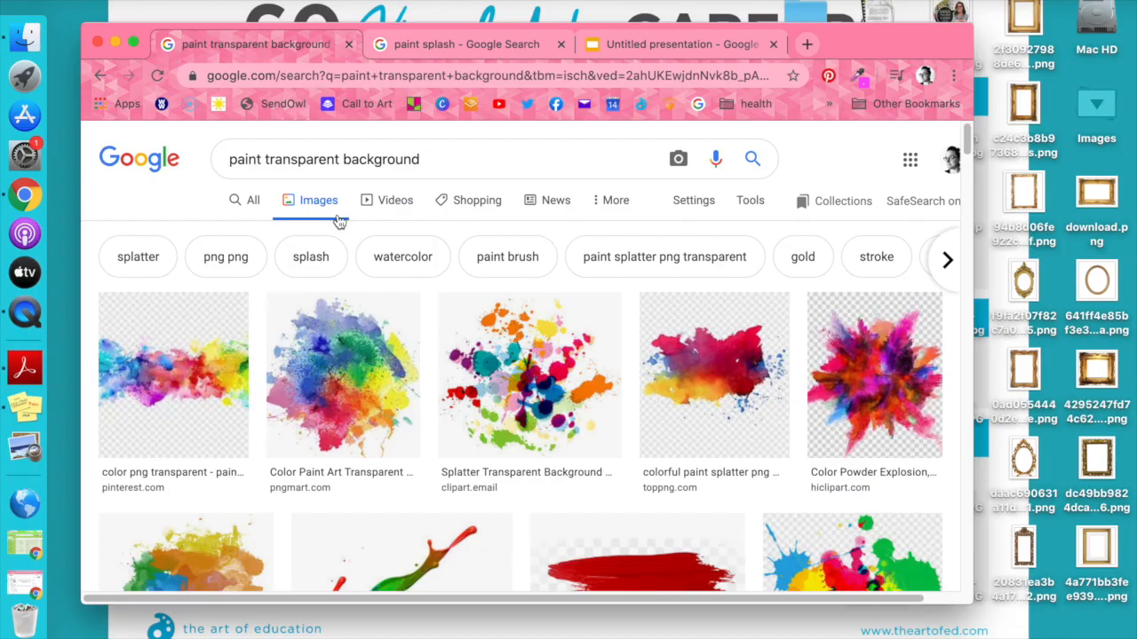
Filter the image results by usage rights to "Labeled for reuse with modification" and browse the matching pictures
{"action": "left_click", "coordinate": [750, 203]}
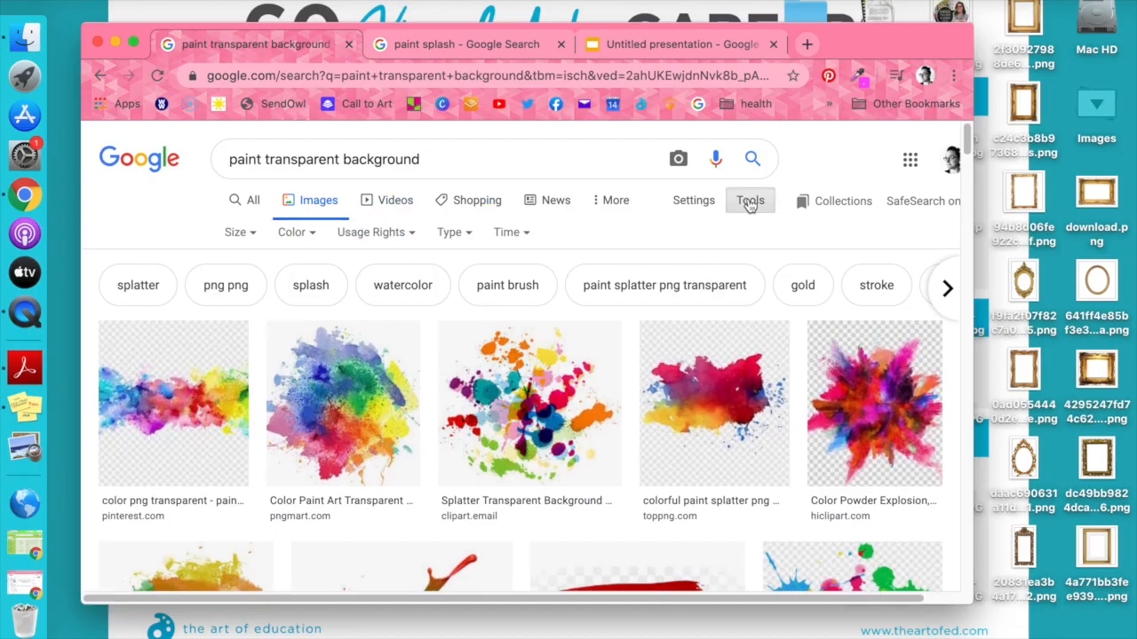
{"action": "left_click", "coordinate": [357, 236]}
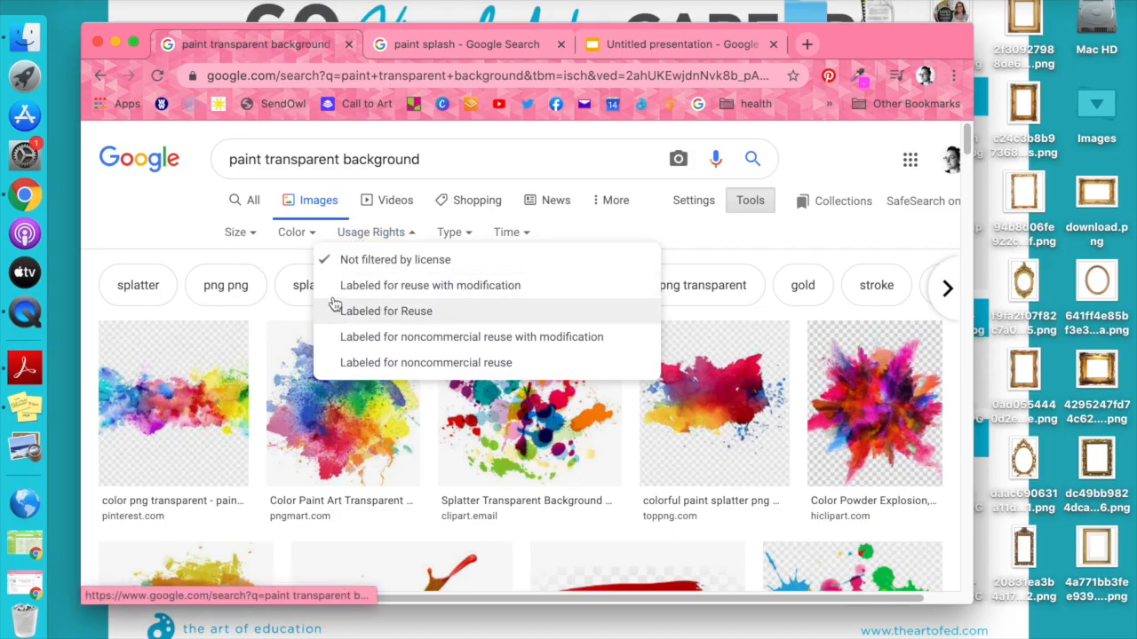
{"action": "left_click", "coordinate": [486, 286]}
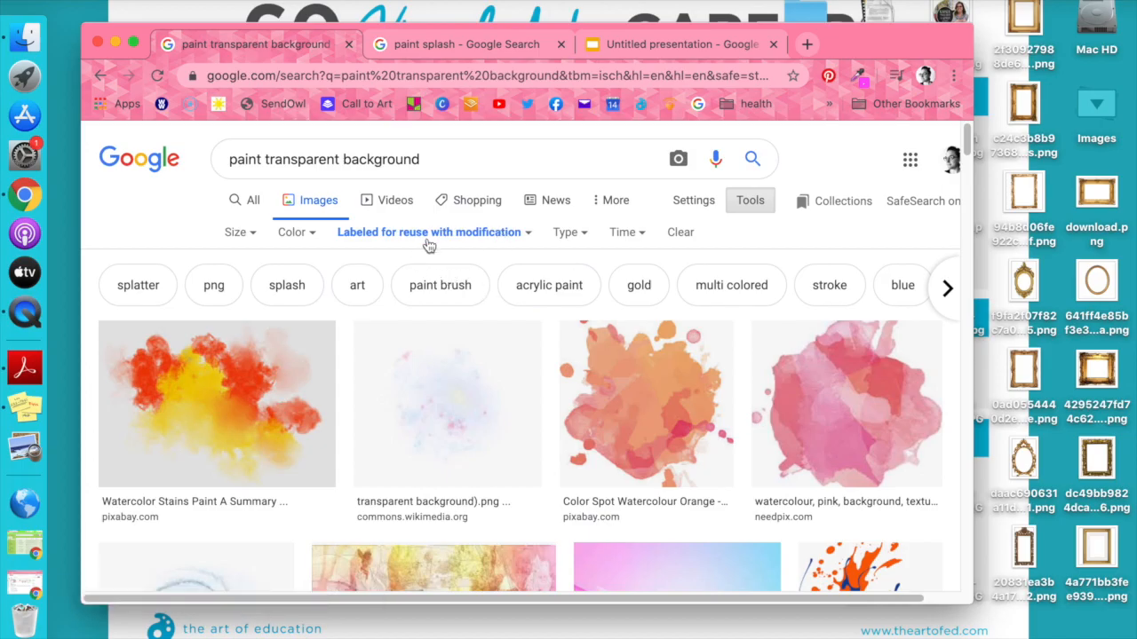
{"action": "scroll", "coordinate": [272, 393], "scroll_direction": "down", "scroll_amount": 3}
{"action": "scroll", "coordinate": [272, 394], "scroll_direction": "up", "scroll_amount": 3}
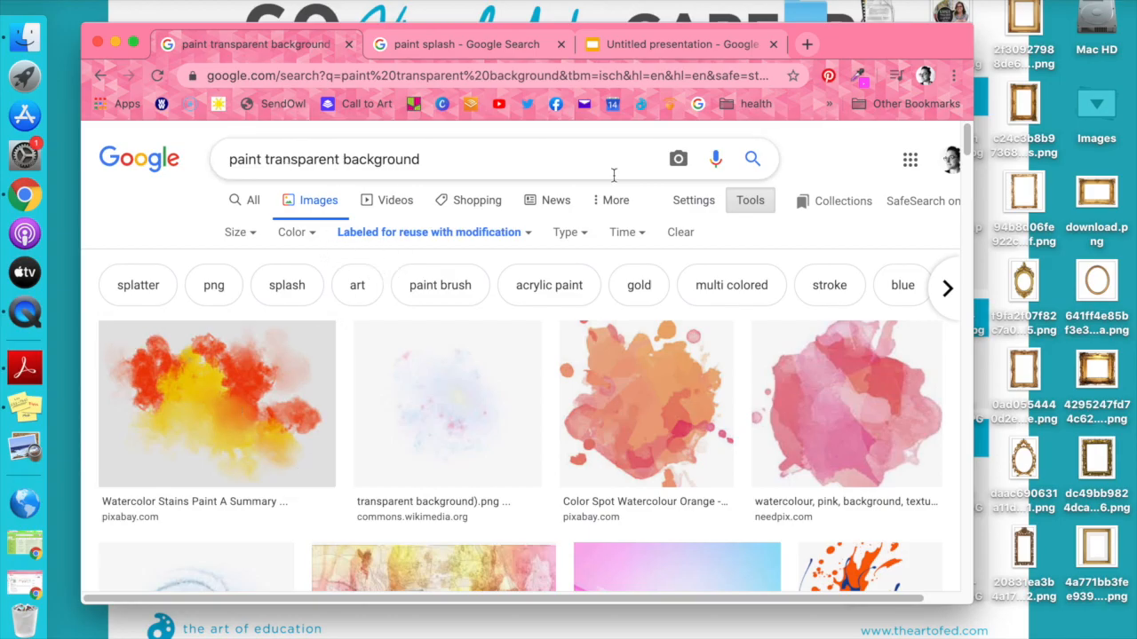
Save the red and yellow Watercolor Stains image to the desktop and discard the downloaded webp file in the trash
{"action": "left_click", "coordinate": [208, 436]}
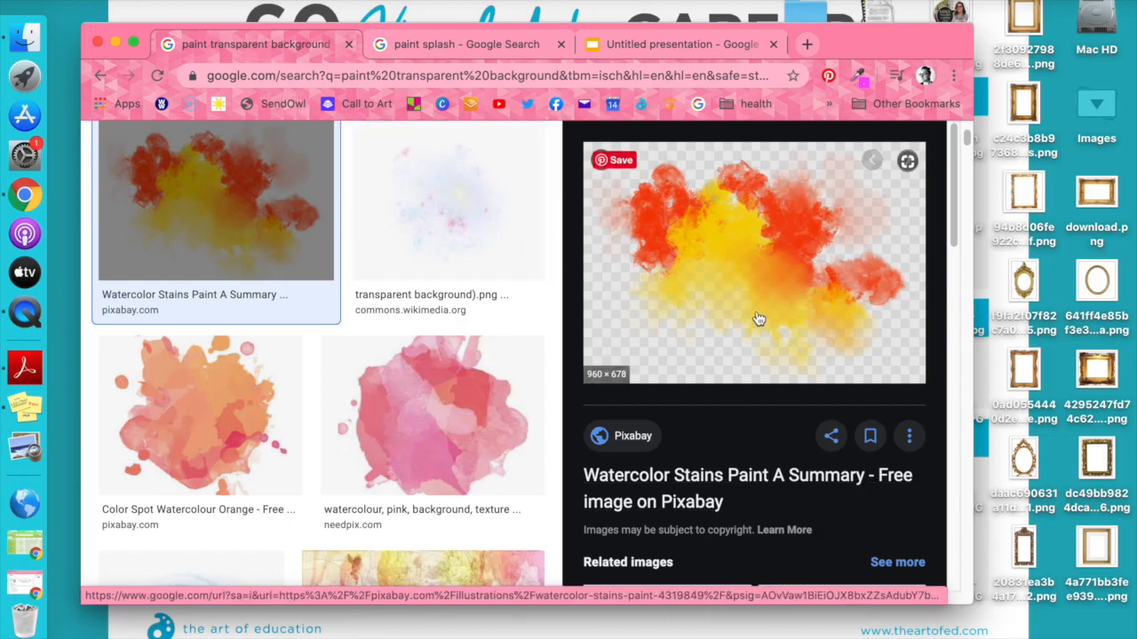
{"action": "left_click_drag", "start_coordinate": [726, 258], "coordinate": [1089, 164]}
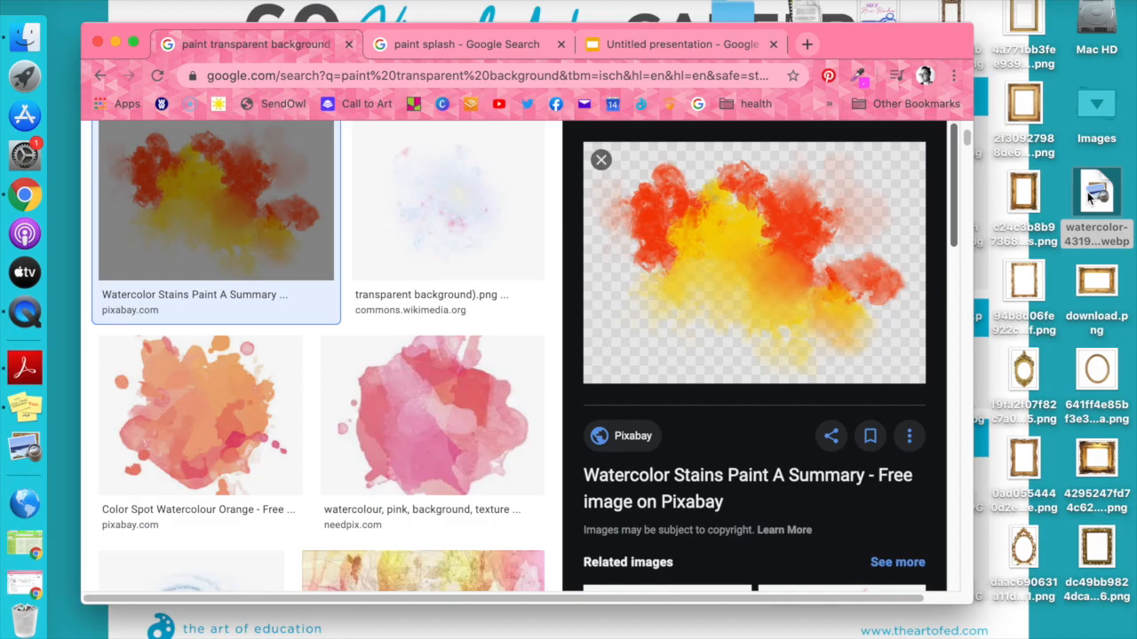
{"action": "left_click_drag", "start_coordinate": [1091, 197], "coordinate": [21, 625]}
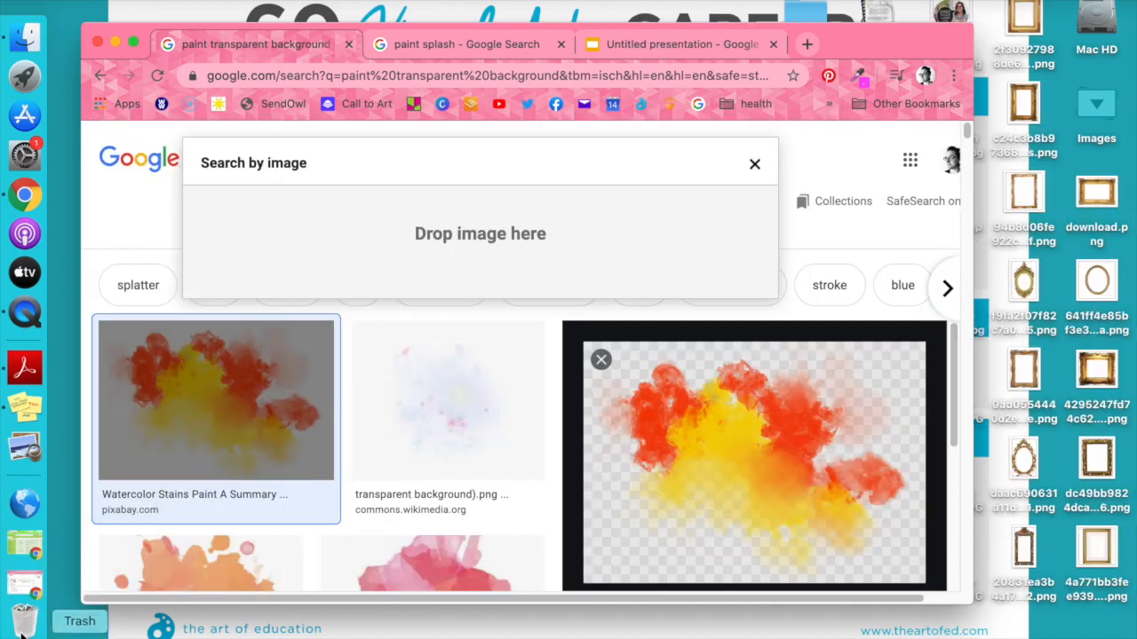
Save the large preview of the Color Spot Watercolour Orange image from Pixabay to the desktop
{"action": "scroll", "coordinate": [399, 401], "scroll_direction": "down", "scroll_amount": 3}
{"action": "left_click", "coordinate": [450, 305]}
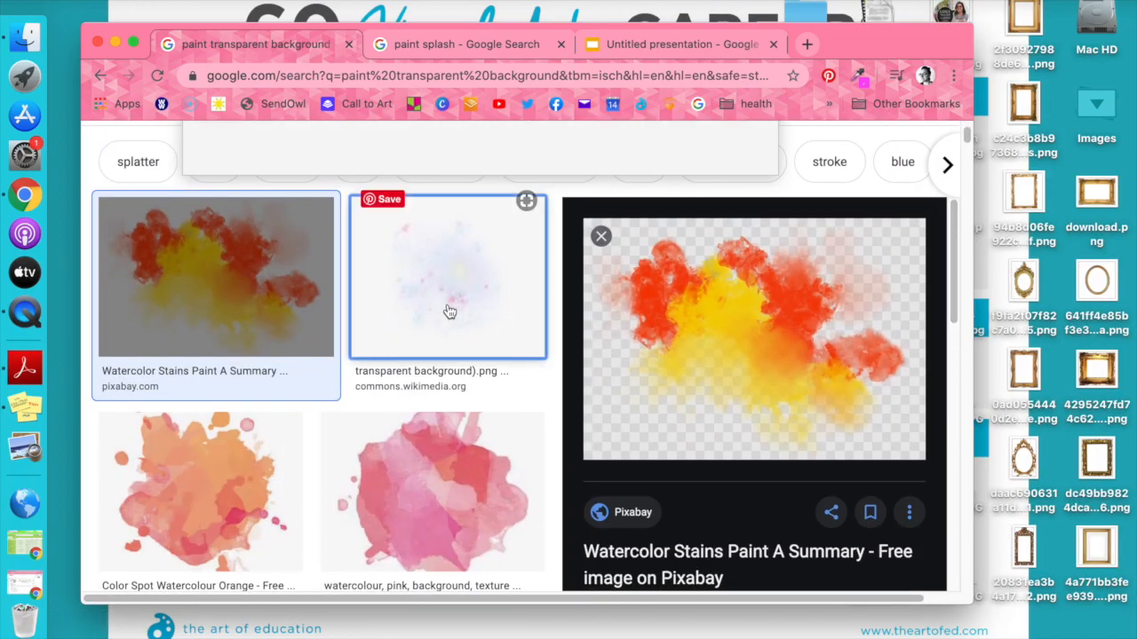
{"action": "scroll", "coordinate": [444, 437], "scroll_direction": "down", "scroll_amount": 3}
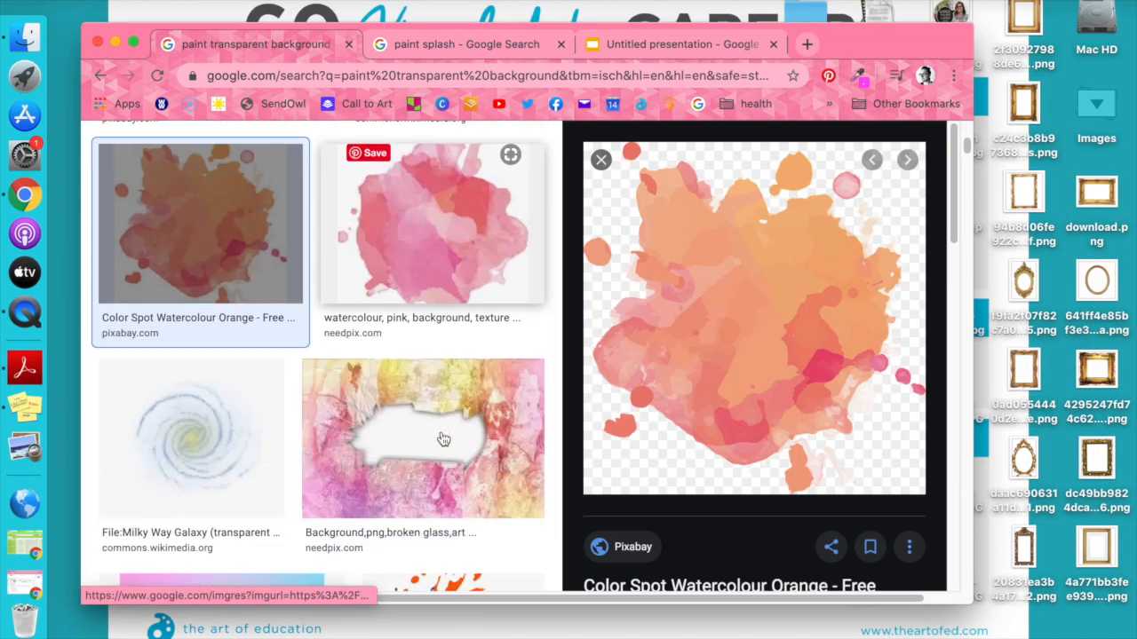
{"action": "scroll", "coordinate": [444, 437], "scroll_direction": "up", "scroll_amount": 3}
{"action": "scroll", "coordinate": [443, 438], "scroll_direction": "up", "scroll_amount": 2}
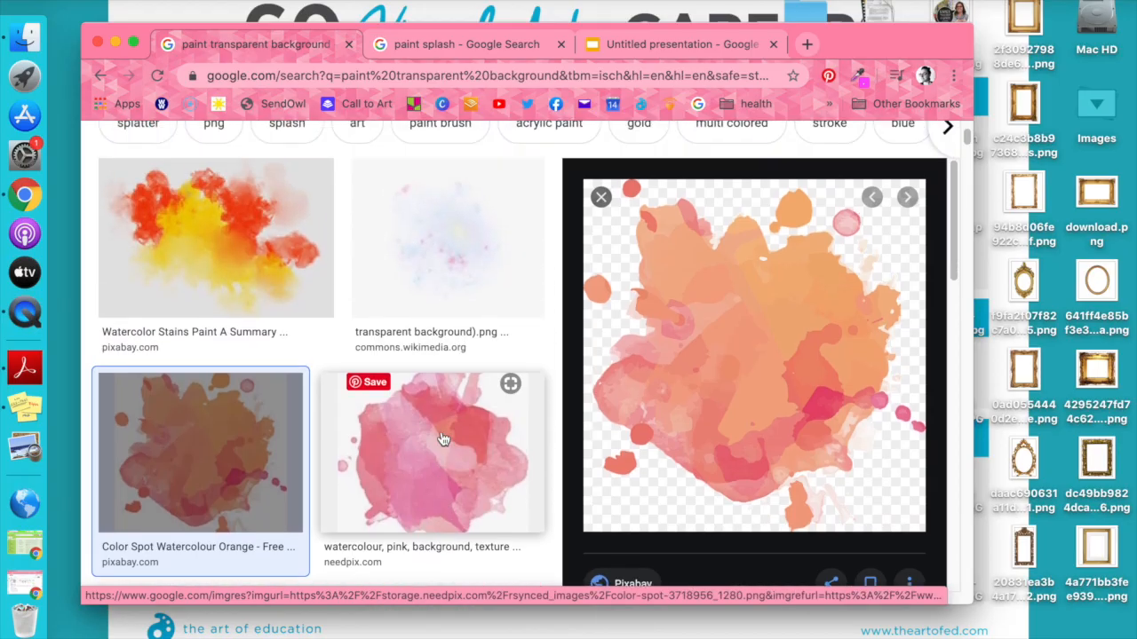
{"action": "left_click_drag", "start_coordinate": [726, 378], "coordinate": [1072, 146]}
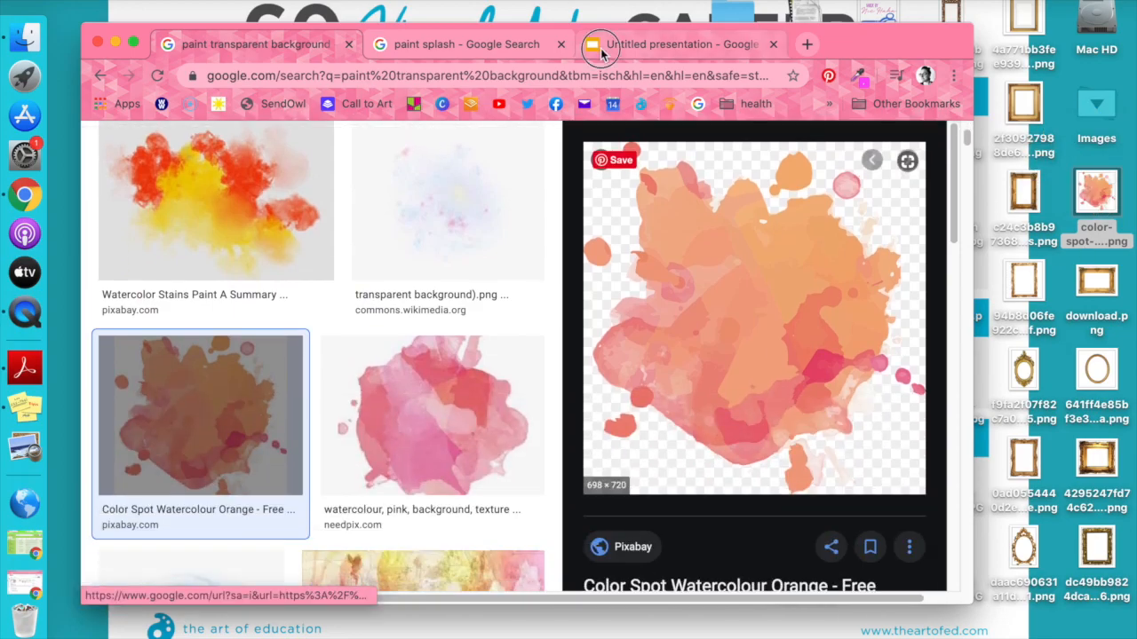
Switch to the Google Slides presentation, go to teal slide 2 and check its background options without changing them
{"action": "left_click", "coordinate": [706, 36]}
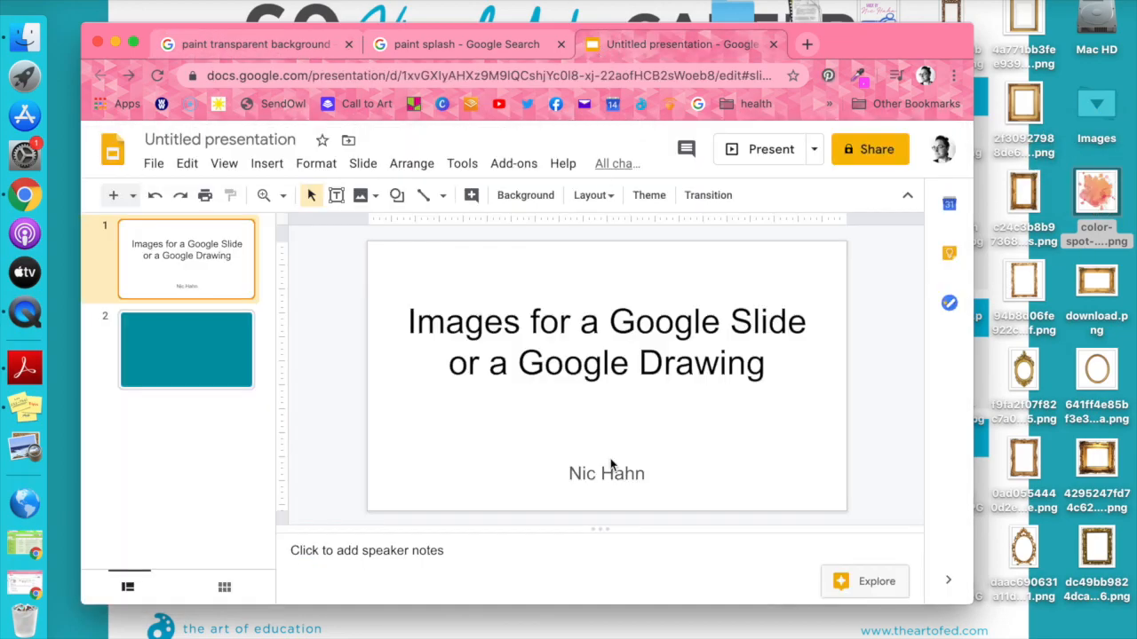
{"action": "left_click", "coordinate": [185, 360]}
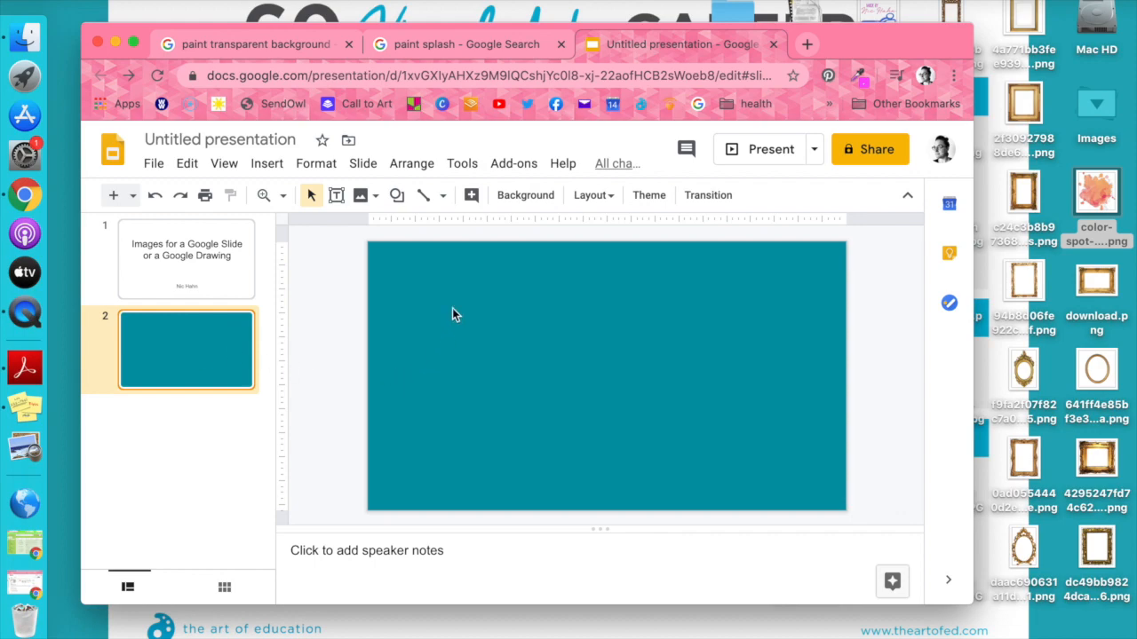
{"action": "left_click", "coordinate": [527, 196]}
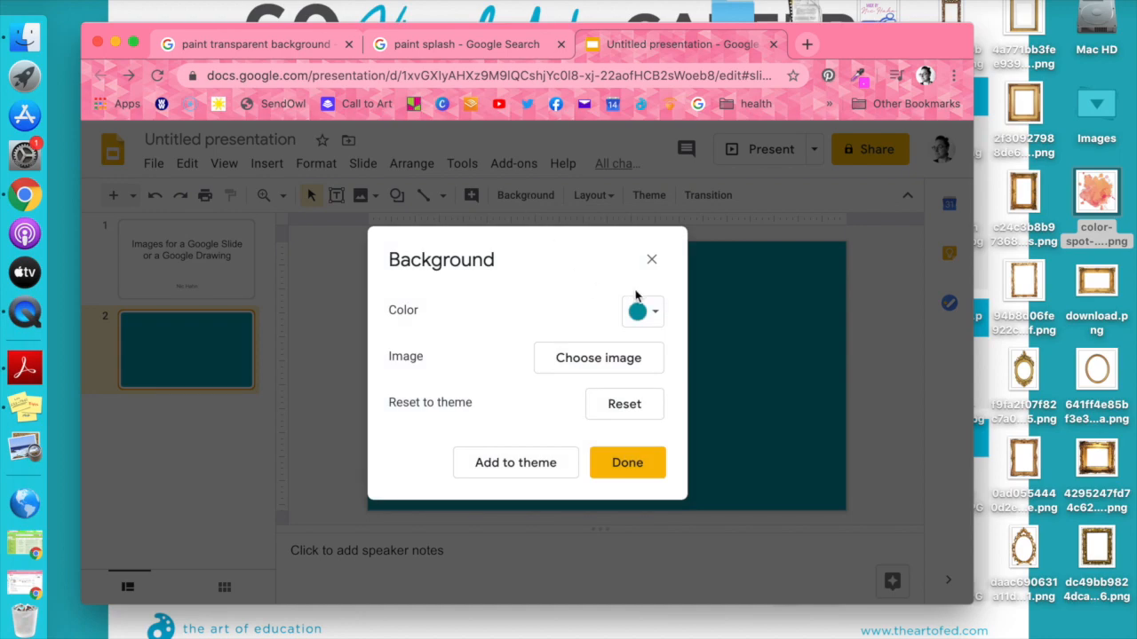
{"action": "left_click", "coordinate": [651, 258]}
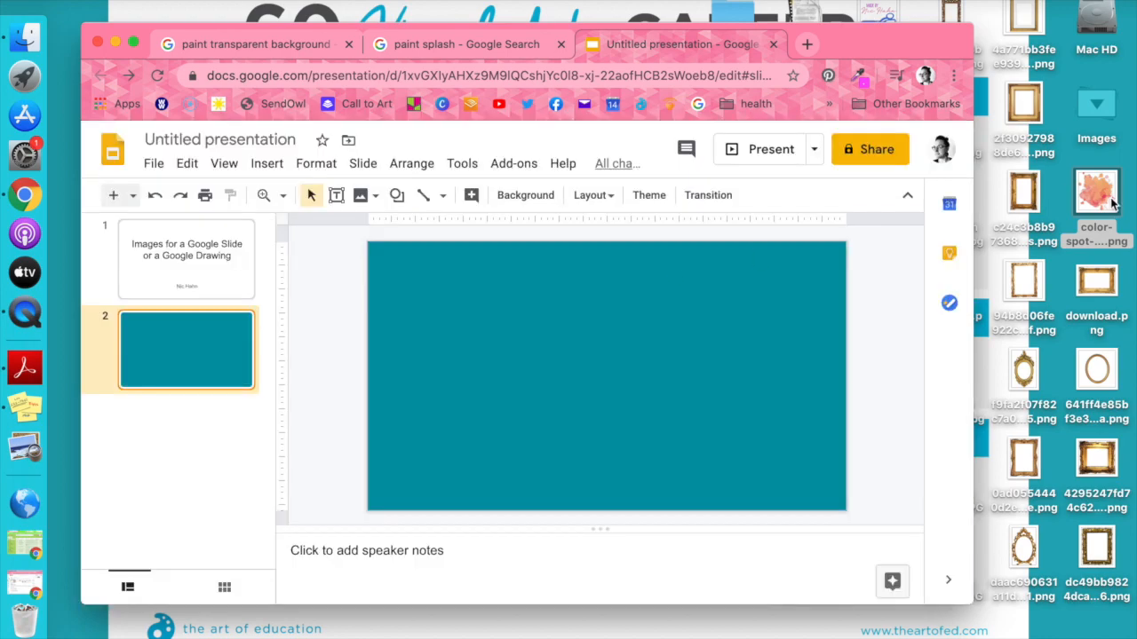
Add the color-spot PNG from the desktop to slide 2, shrink it, tilt it clockwise and place it over the slide's upper-left edge
{"action": "left_click_drag", "start_coordinate": [1115, 204], "coordinate": [521, 371]}
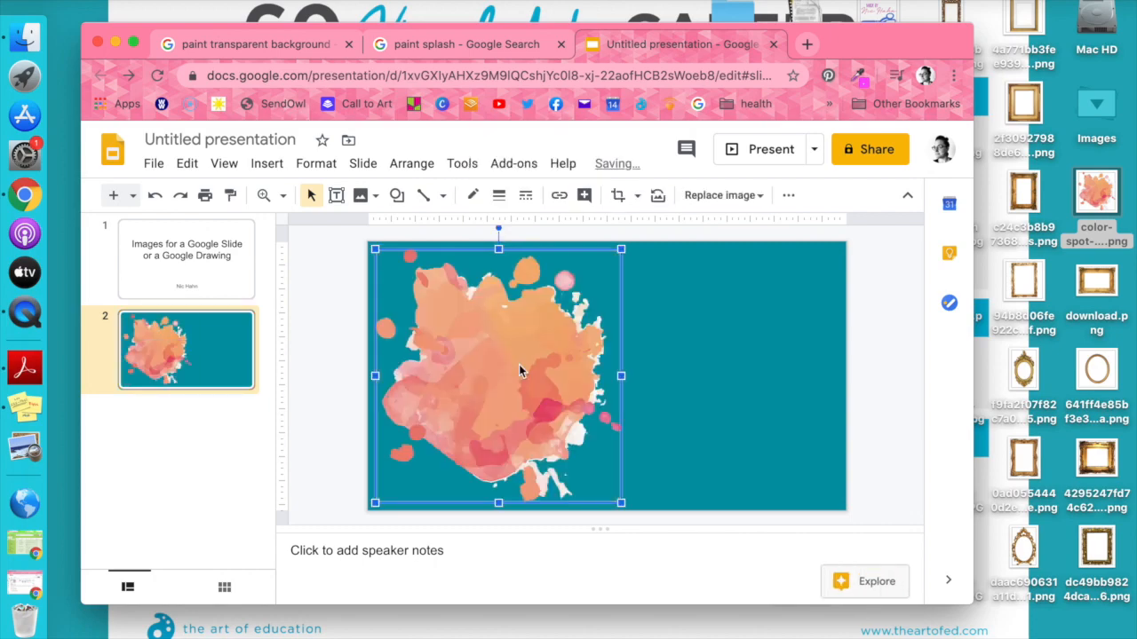
{"action": "left_click_drag", "start_coordinate": [620, 503], "coordinate": [460, 386]}
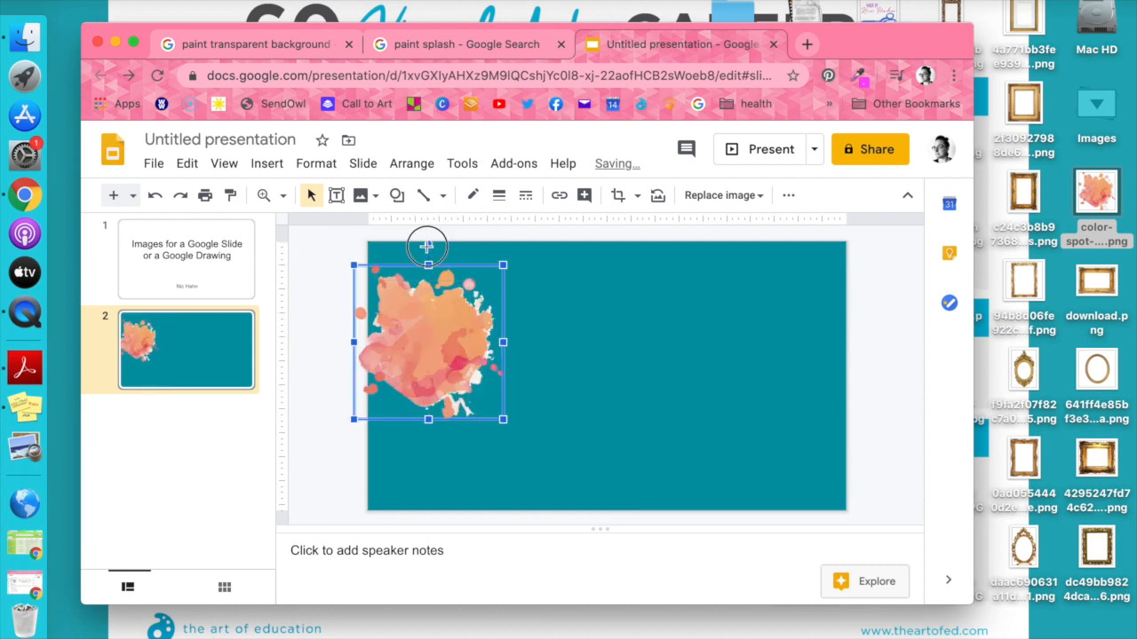
{"action": "left_click_drag", "start_coordinate": [427, 247], "coordinate": [453, 252]}
{"action": "left_click_drag", "start_coordinate": [447, 323], "coordinate": [421, 325]}
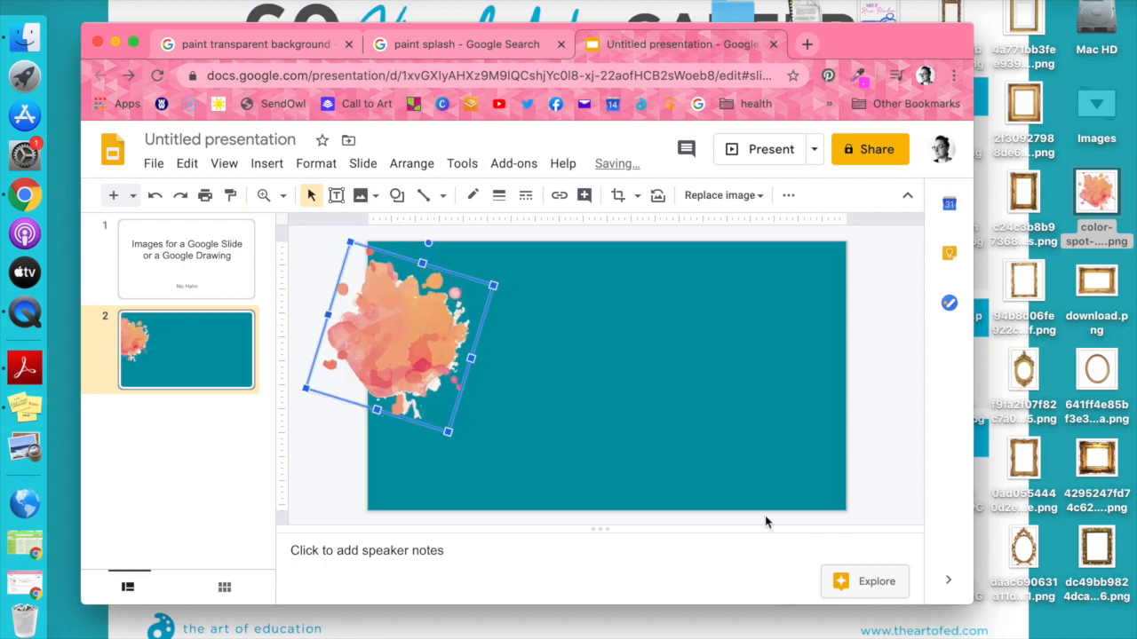
Save the butterfly image from the "paint splash" search results to the desktop and preview the downloaded JPG
{"action": "left_click", "coordinate": [466, 44]}
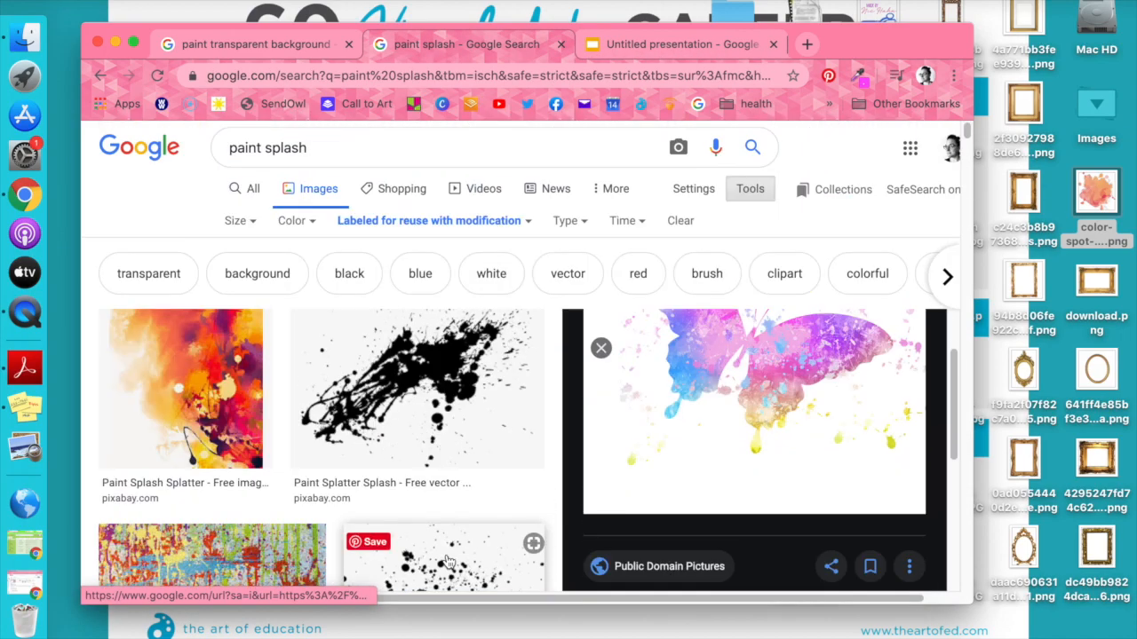
{"action": "mouse_move", "coordinate": [721, 391]}
{"action": "left_mouse_down"}
{"action": "mouse_move", "coordinate": [1030, 222]}
{"action": "mouse_move", "coordinate": [1110, 167]}
{"action": "mouse_move", "coordinate": [1099, 164]}
{"action": "left_mouse_up"}
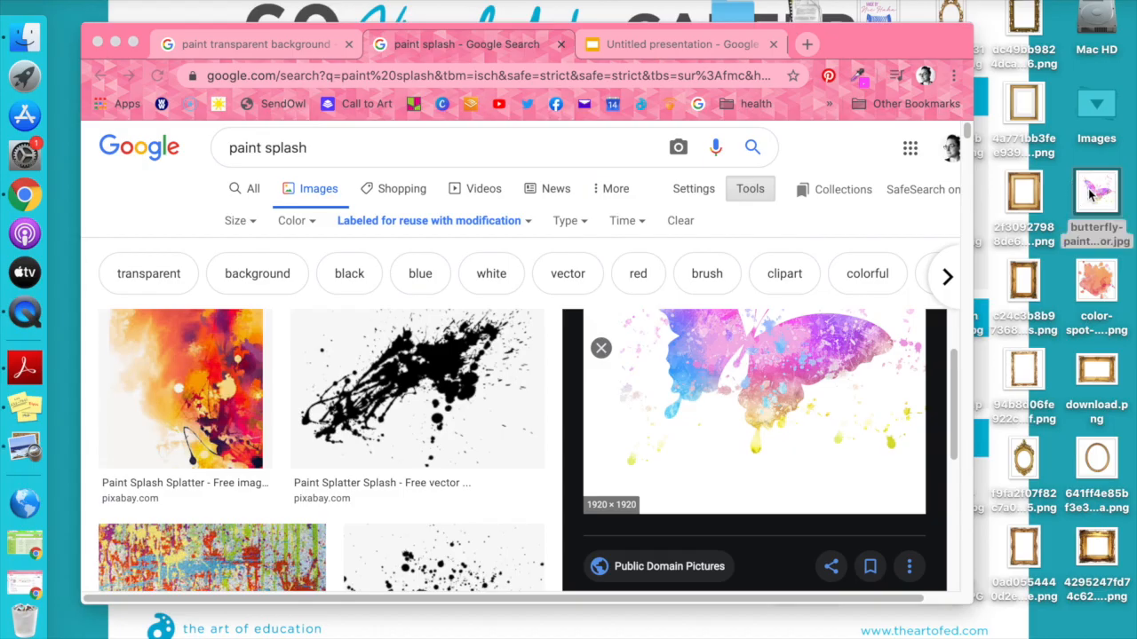
{"action": "double_click", "coordinate": [1092, 195]}
{"action": "left_click", "coordinate": [62, 4]}
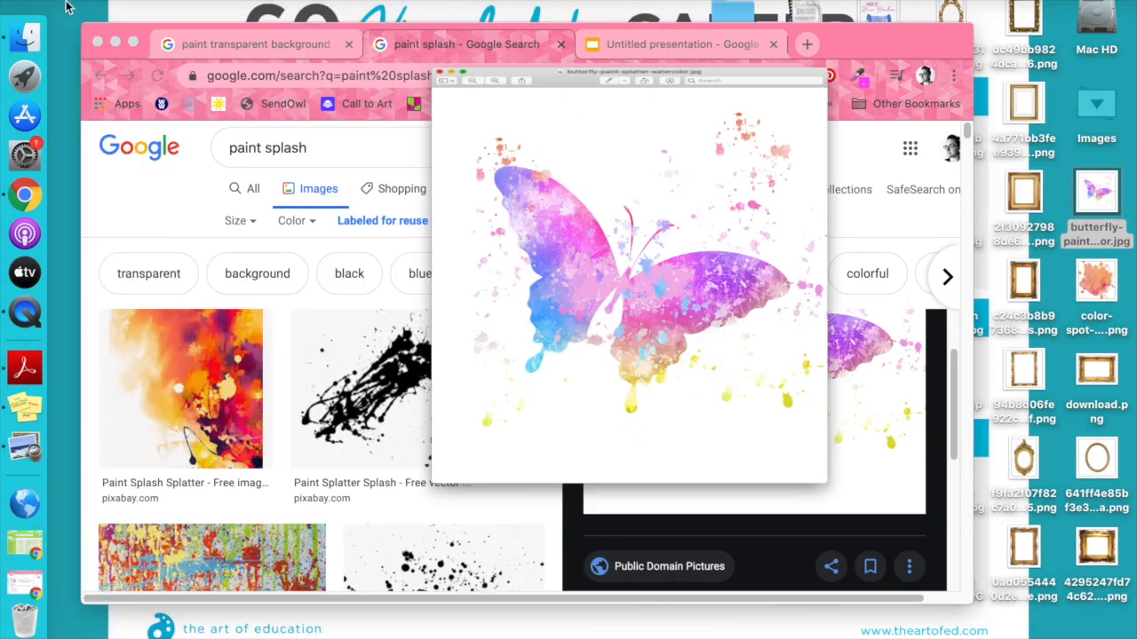
Add the butterfly JPG from the desktop to slide 2 beside the orange paint spot and shrink it
{"action": "left_click", "coordinate": [695, 46]}
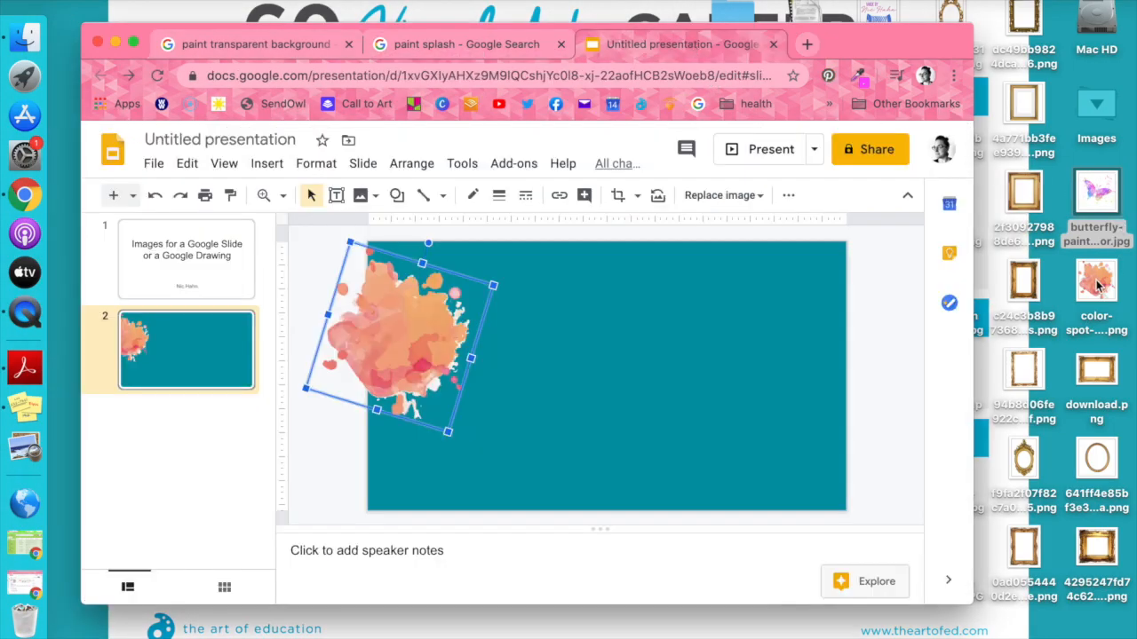
{"action": "left_click_drag", "start_coordinate": [1094, 184], "coordinate": [634, 331]}
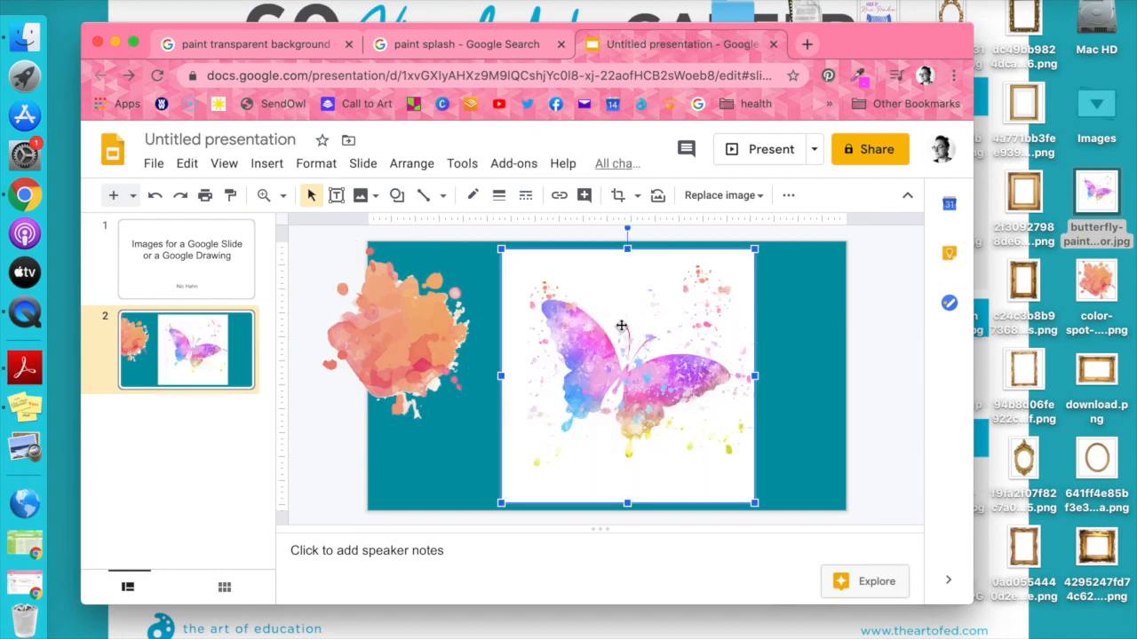
{"action": "key", "text": "Delete"}
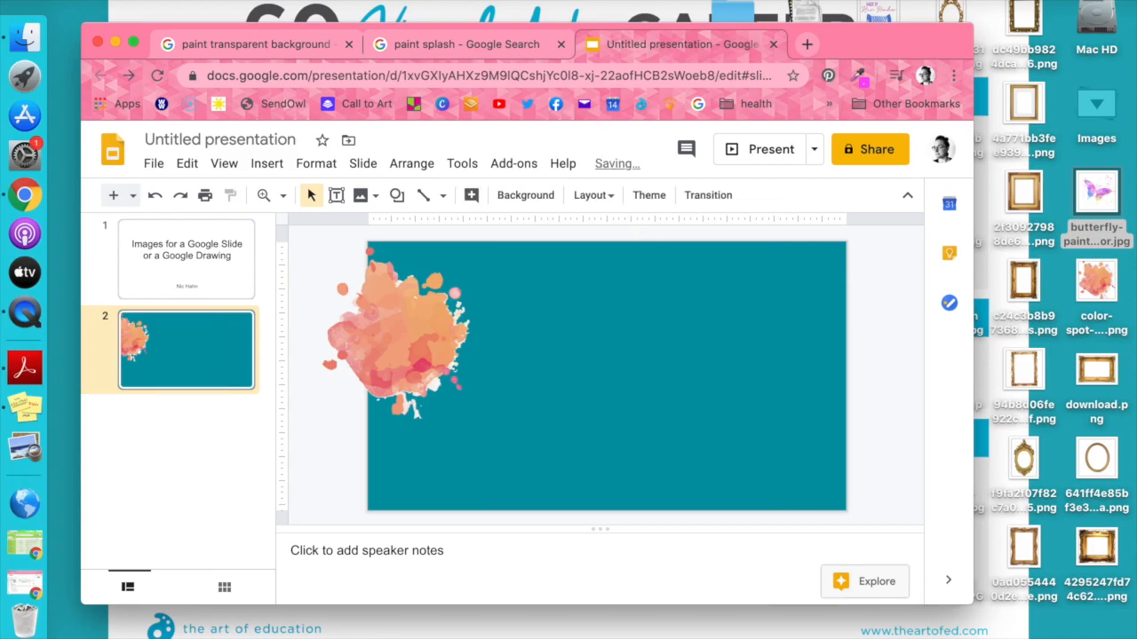
{"action": "left_click_drag", "start_coordinate": [1097, 190], "coordinate": [665, 349]}
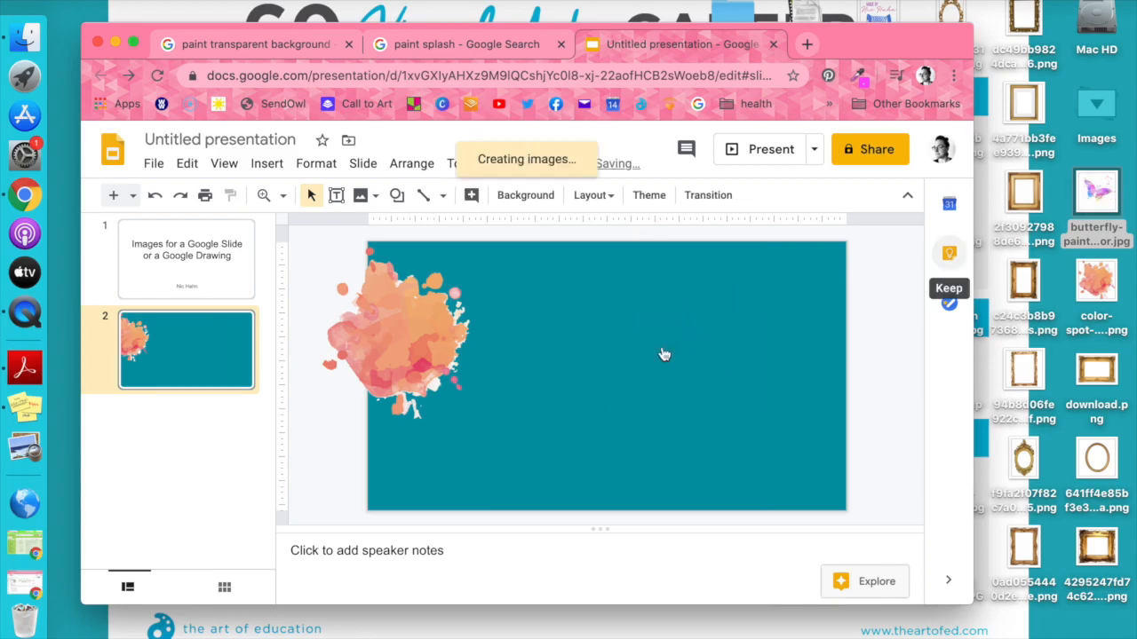
{"action": "left_click_drag", "start_coordinate": [755, 502], "coordinate": [756, 500]}
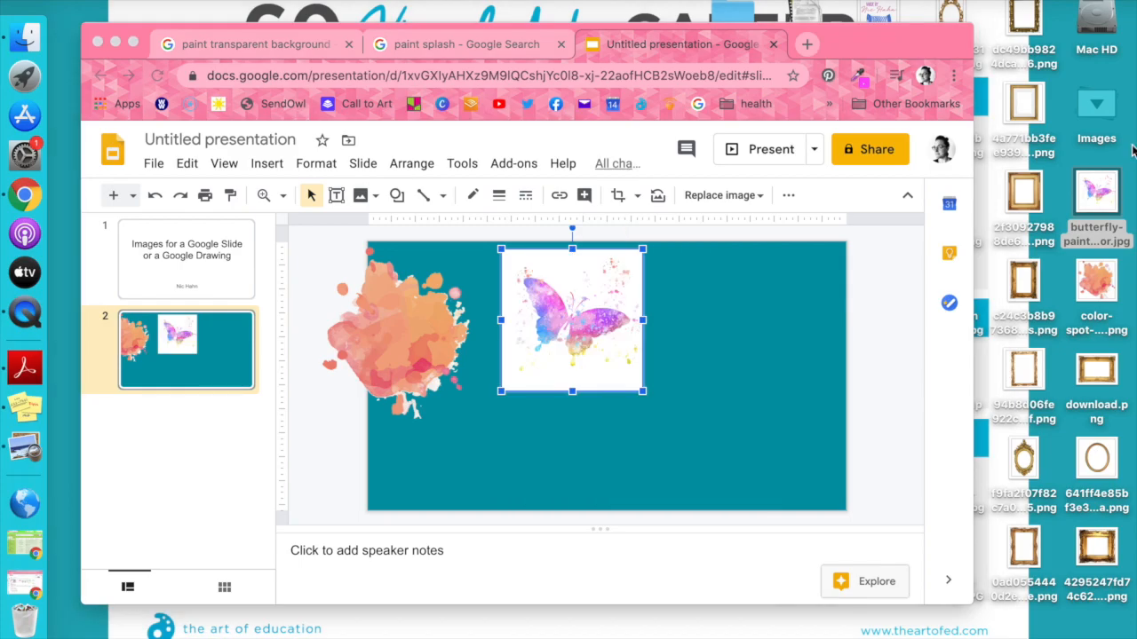
Open the desktop butterfly JPG in Preview, delete its white background with Instant Alpha and convert the file to PNG
{"action": "double_click", "coordinate": [1082, 210]}
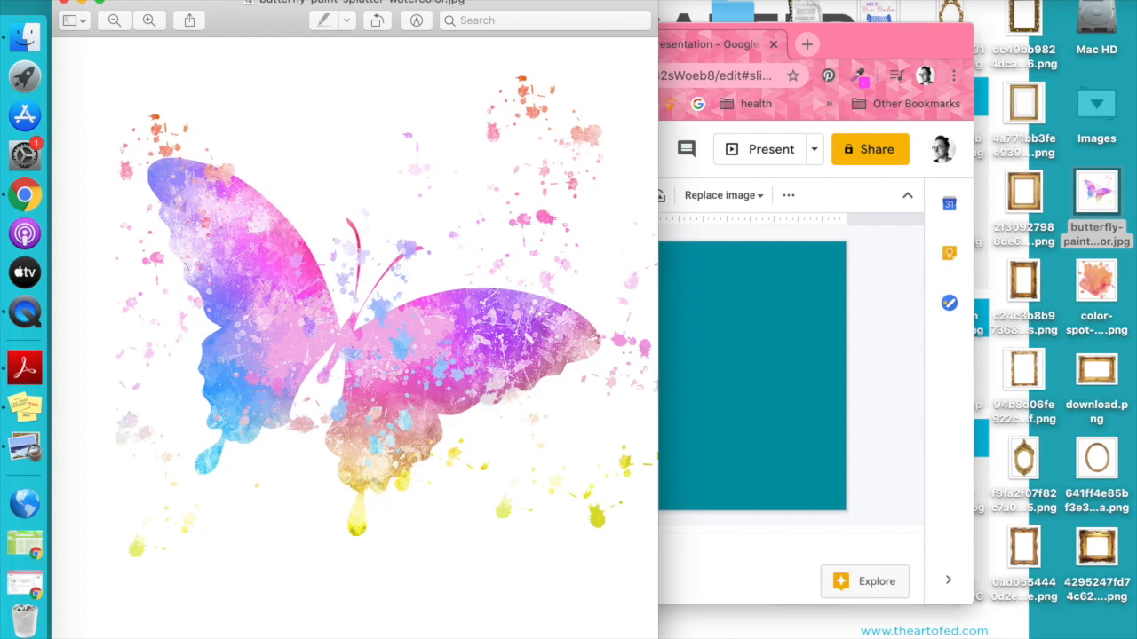
{"action": "left_click", "coordinate": [414, 22]}
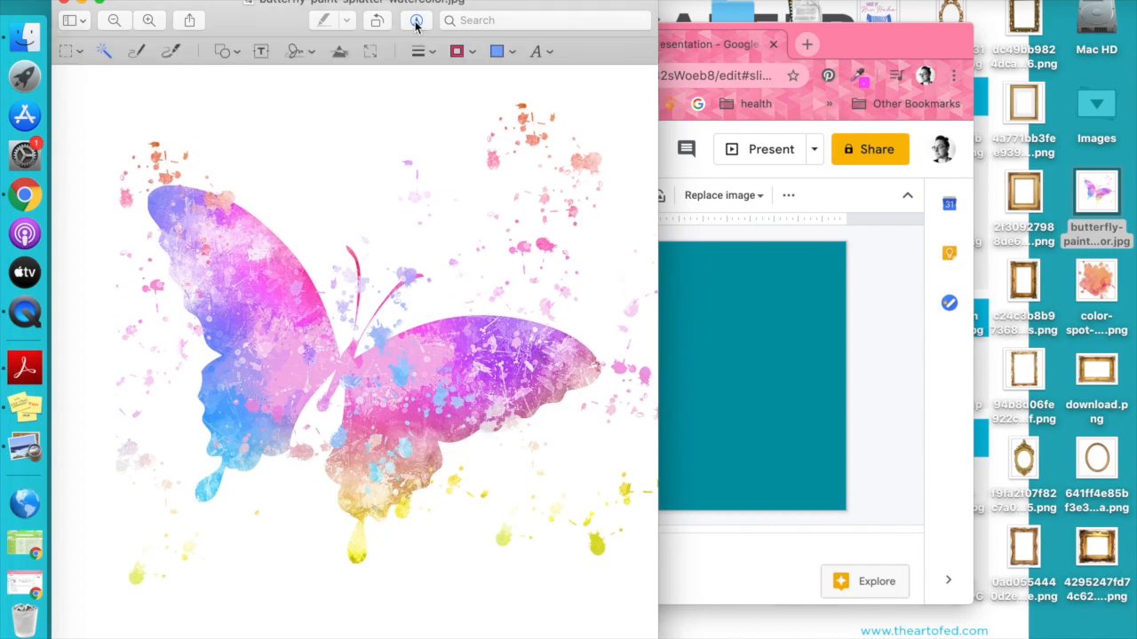
{"action": "left_click", "coordinate": [415, 21]}
{"action": "left_click", "coordinate": [415, 21]}
{"action": "left_click_drag", "start_coordinate": [260, 90], "coordinate": [261, 96]}
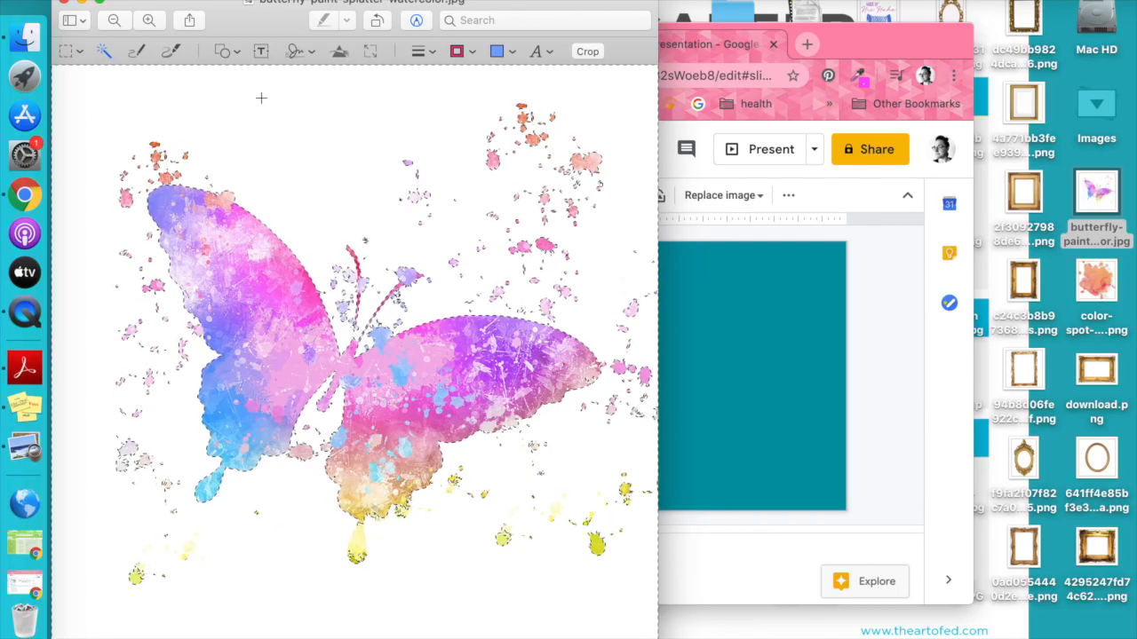
{"action": "key", "text": "Delete"}
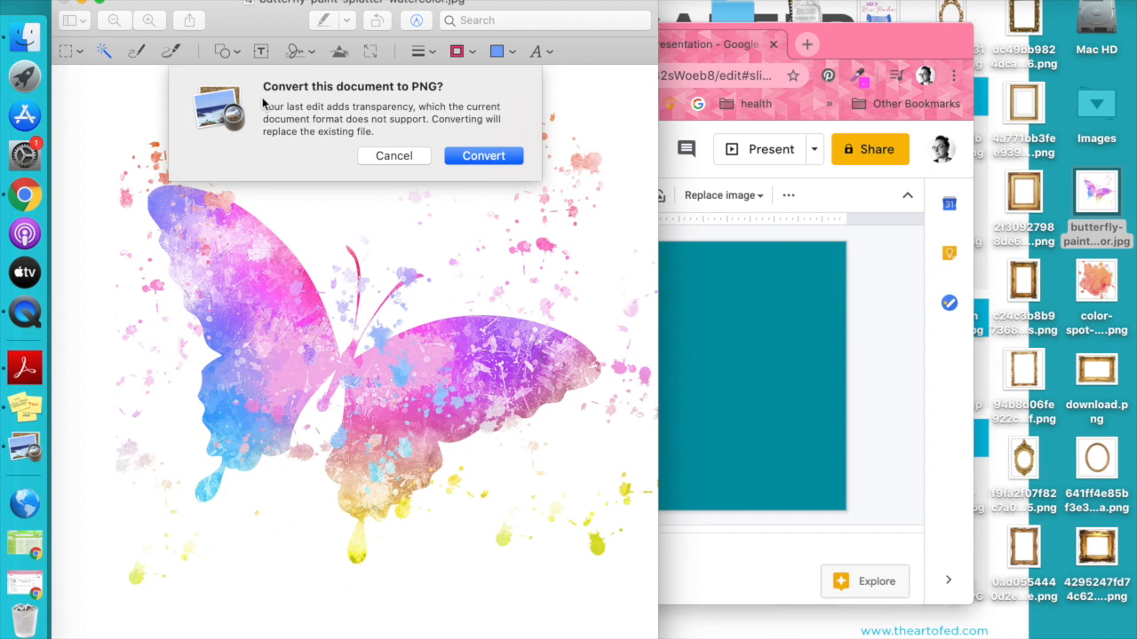
{"action": "left_click", "coordinate": [482, 156]}
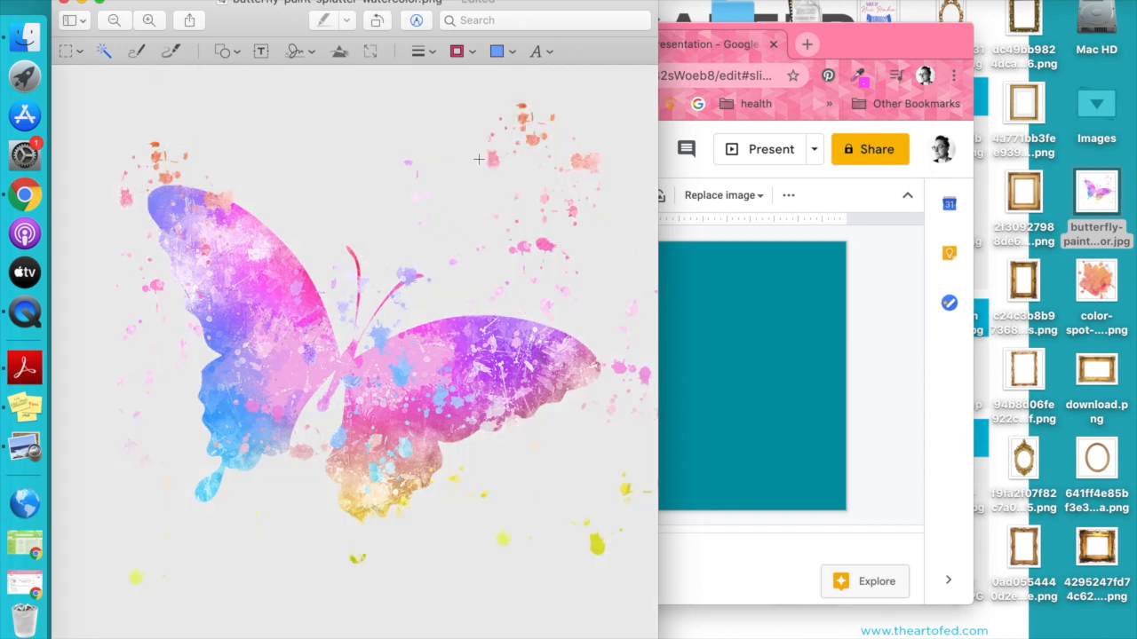
{"action": "left_click", "coordinate": [67, 3]}
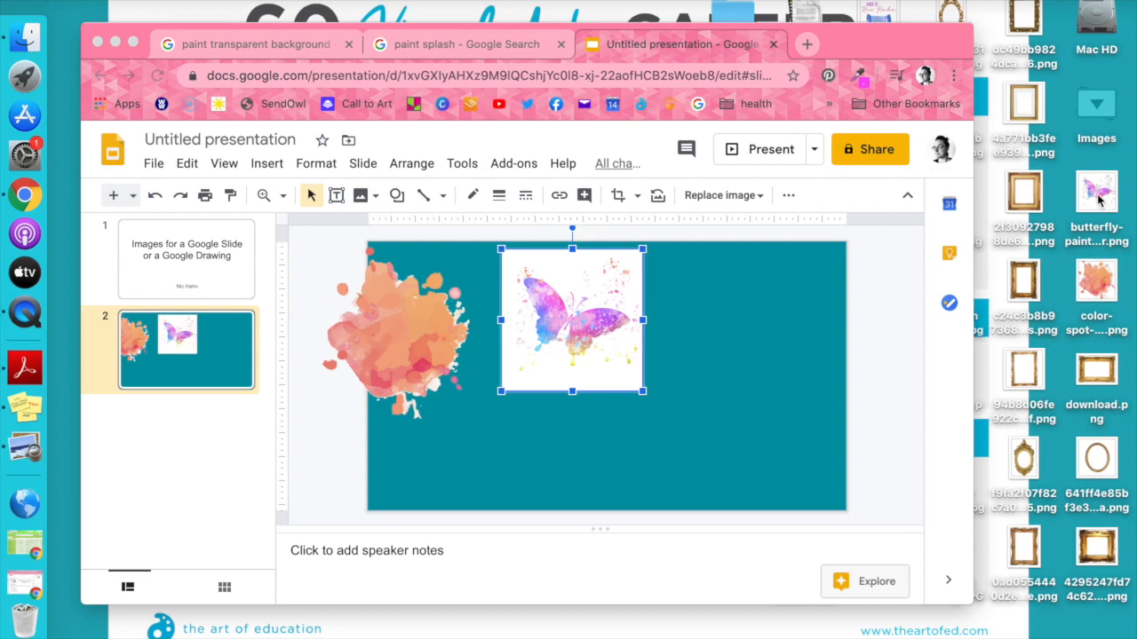
Add the butterfly PNG to slide 2, shrink it, tilt it clockwise and place it beside the white-background butterfly
{"action": "left_click_drag", "start_coordinate": [1099, 200], "coordinate": [745, 321]}
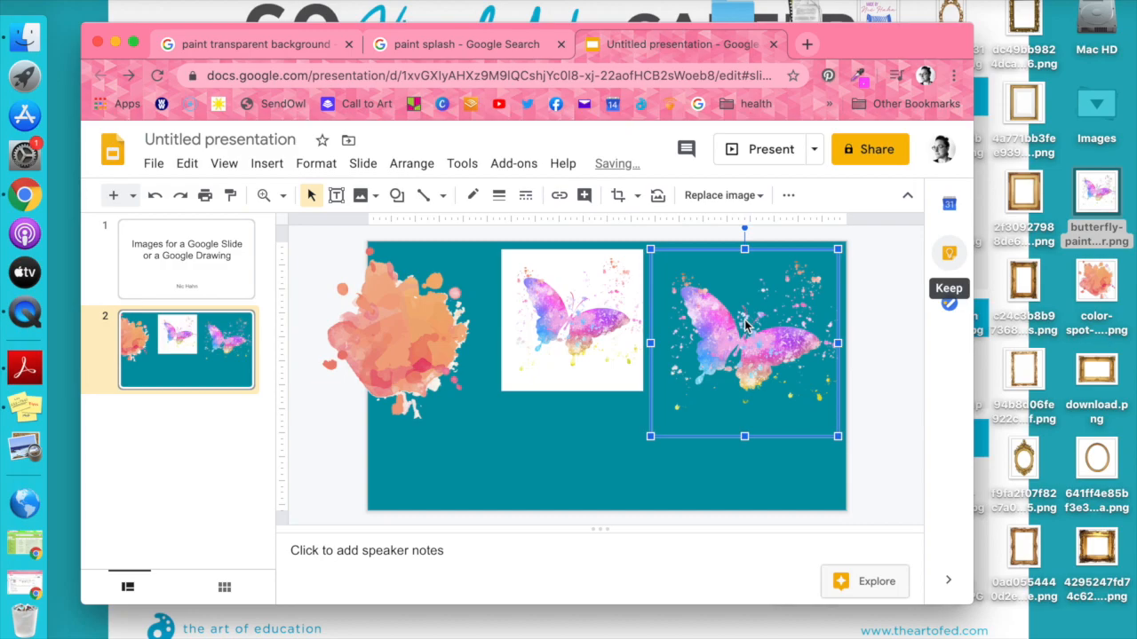
{"action": "left_click_drag", "start_coordinate": [653, 436], "coordinate": [696, 391]}
{"action": "left_click_drag", "start_coordinate": [767, 230], "coordinate": [804, 232]}
{"action": "left_click_drag", "start_coordinate": [771, 284], "coordinate": [743, 304]}
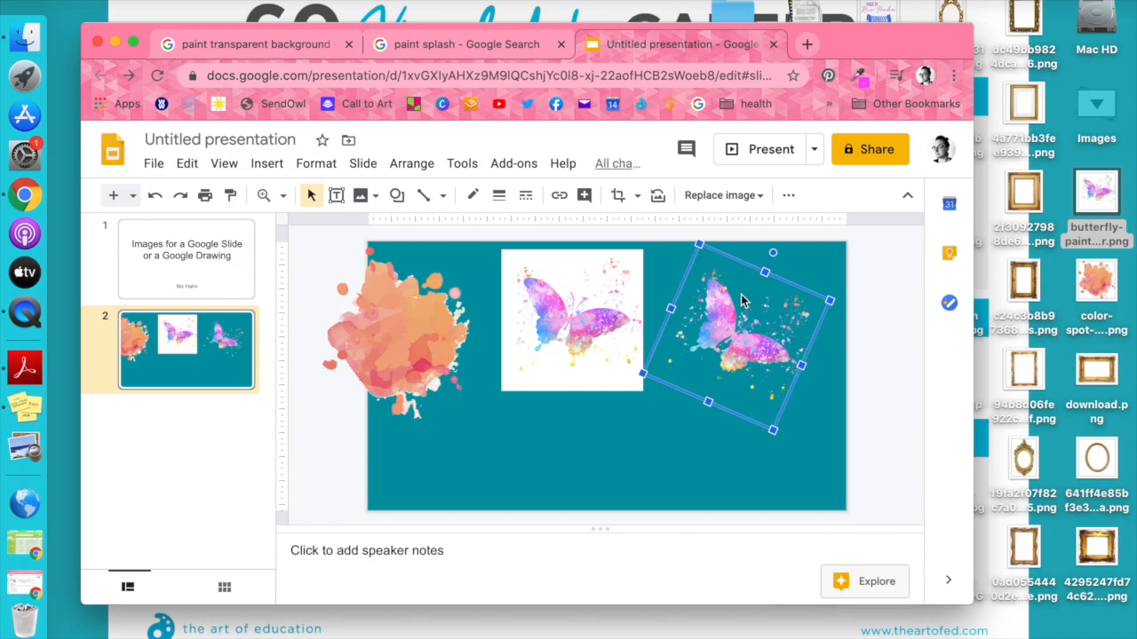
{"action": "left_click_drag", "start_coordinate": [729, 339], "coordinate": [736, 339]}
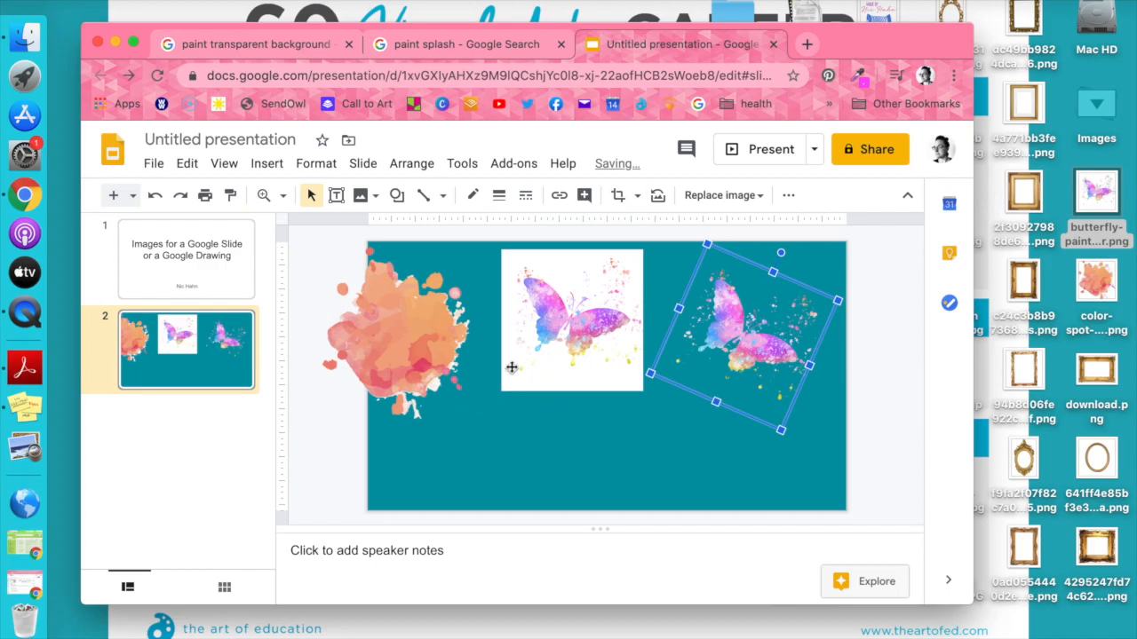